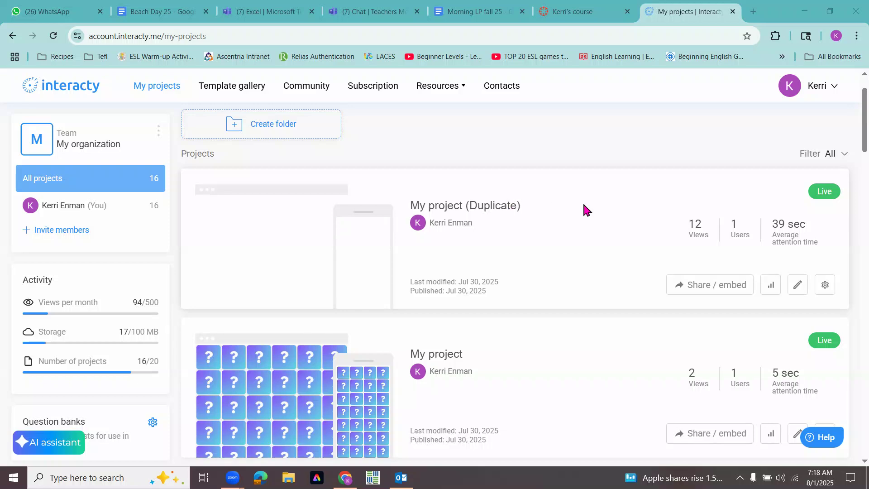
- Clone the "My project (Duplicate)" project and open the new draft copy for editing
{"action": "left_click", "coordinate": [826, 285]}
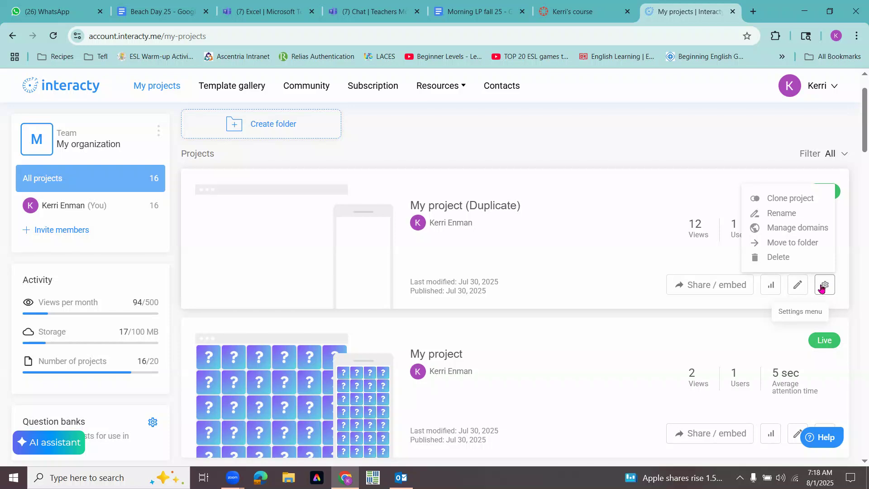
{"action": "left_click", "coordinate": [783, 198]}
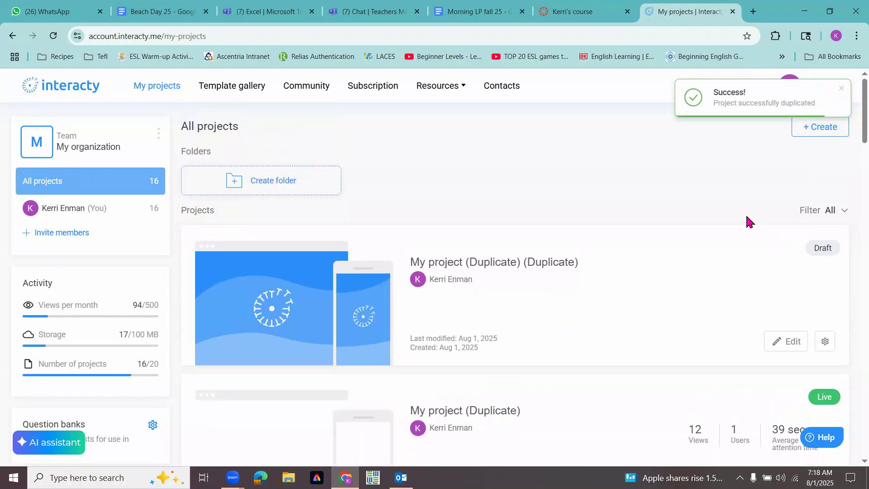
{"action": "scroll", "coordinate": [648, 269], "scroll_direction": "down", "scroll_amount": 1}
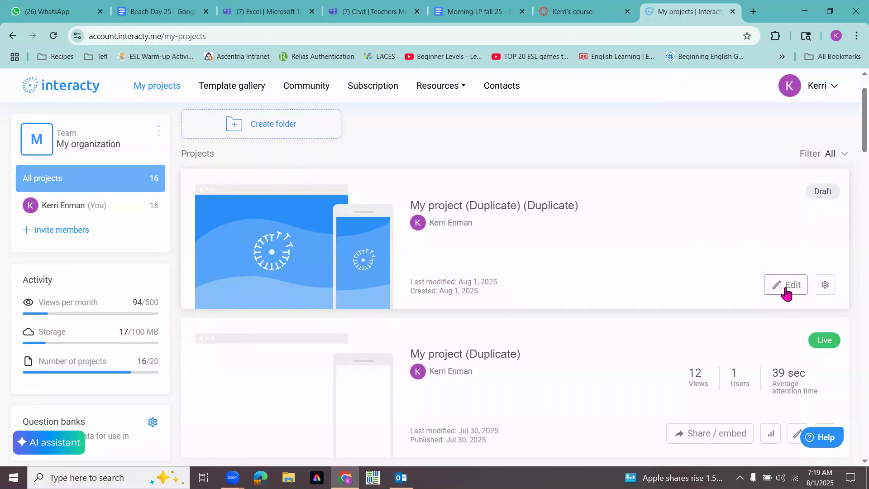
{"action": "left_click", "coordinate": [785, 293]}
{"action": "scroll", "coordinate": [617, 289], "scroll_direction": "down", "scroll_amount": 1}
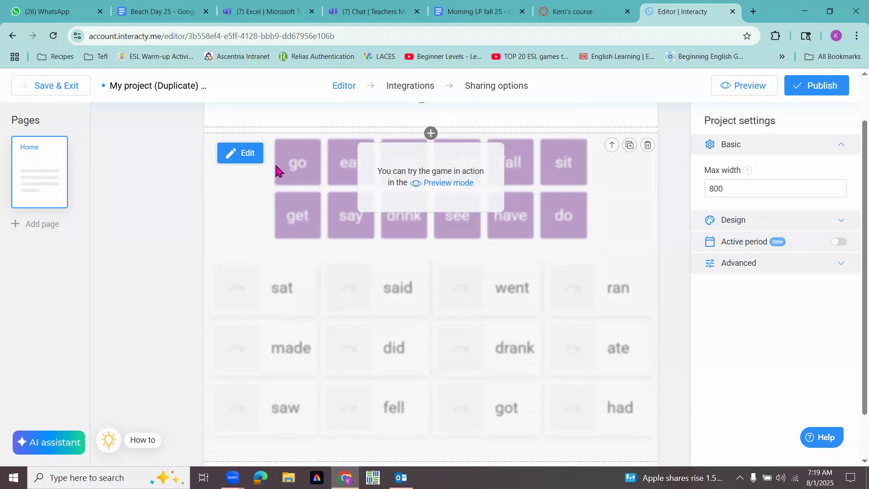
{"action": "scroll", "coordinate": [277, 169], "scroll_direction": "up", "scroll_amount": 1}
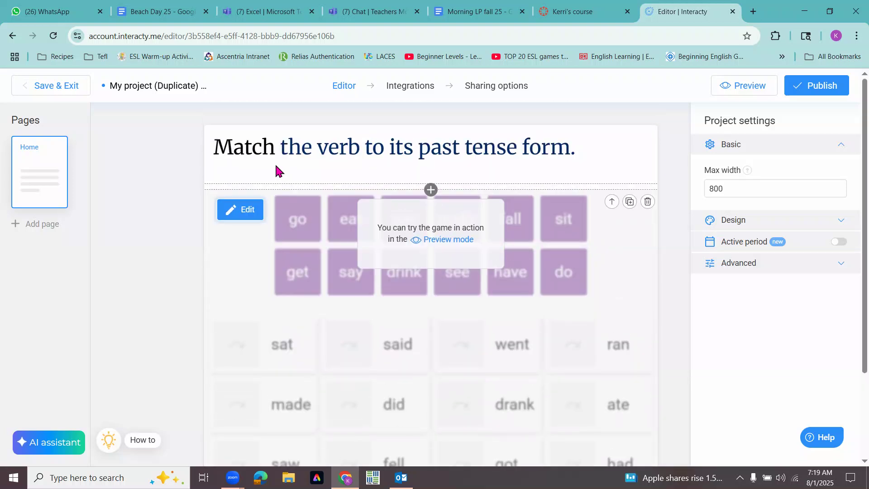
{"action": "left_click", "coordinate": [574, 144]}
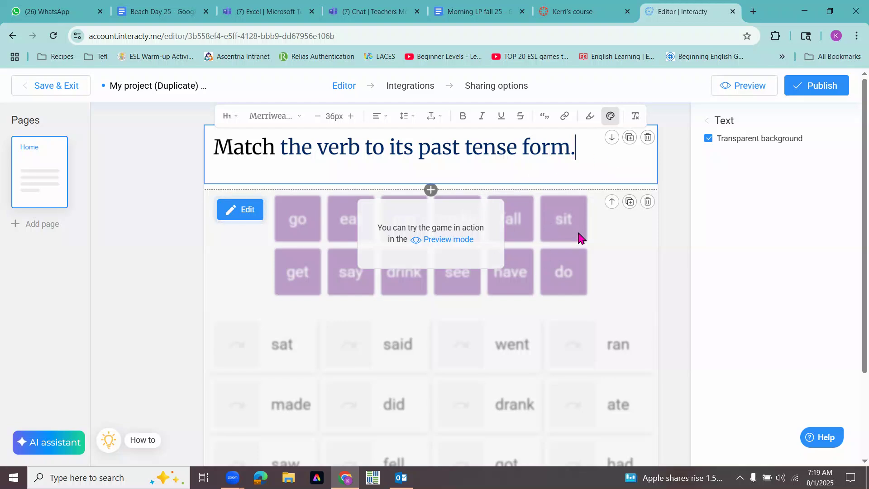
- Open the matching game's options and delete the pairs run/ran, say/said, sit/sat and eat/ate
{"action": "left_click", "coordinate": [250, 218]}
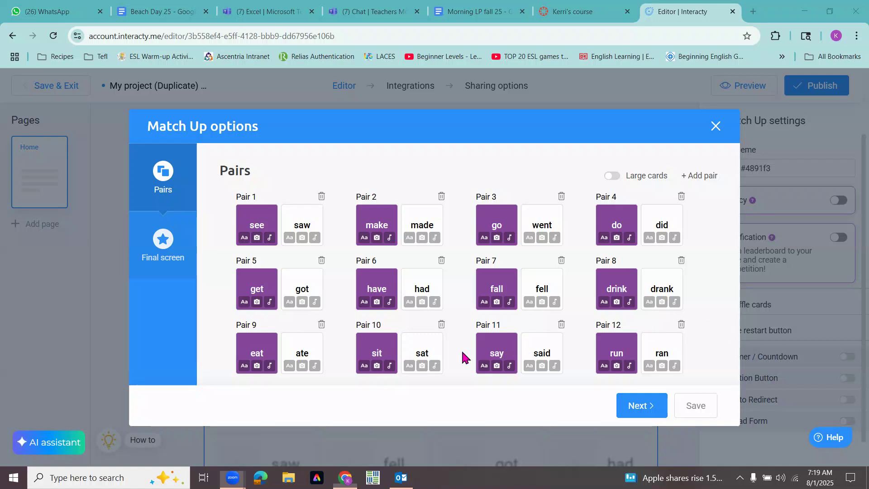
{"action": "left_click", "coordinate": [681, 325]}
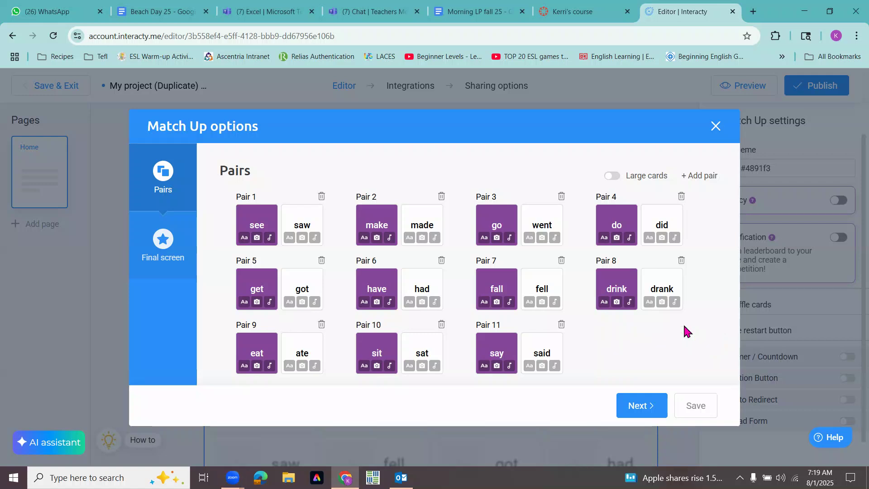
{"action": "left_click", "coordinate": [561, 325]}
{"action": "left_click", "coordinate": [441, 324]}
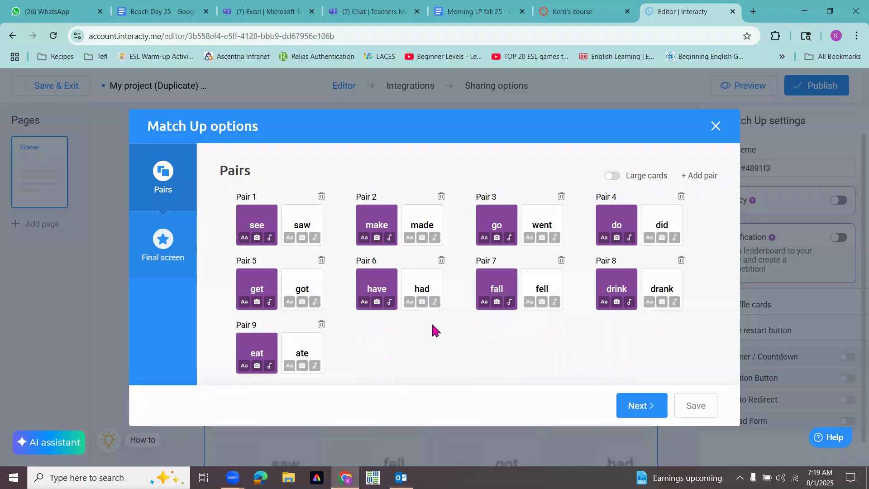
{"action": "left_click", "coordinate": [321, 324]}
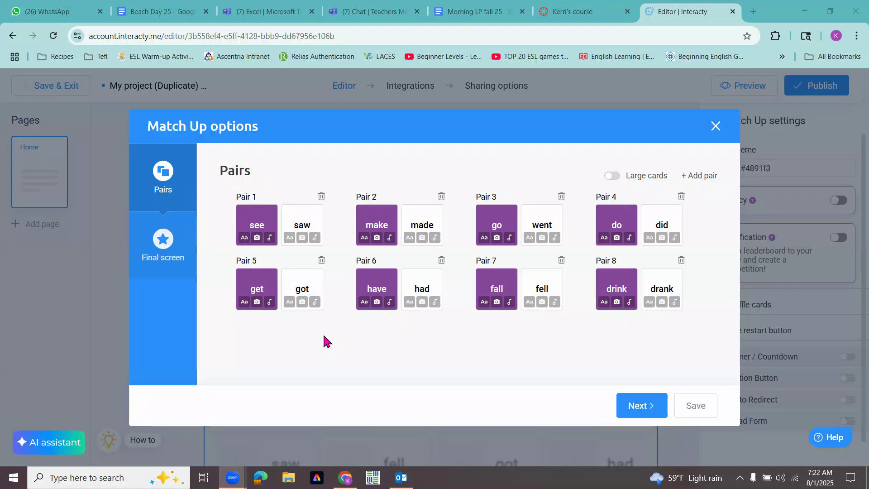
- Change the verb card of Pair 1 to "buy" with a green card color and save it
{"action": "left_click", "coordinate": [243, 238]}
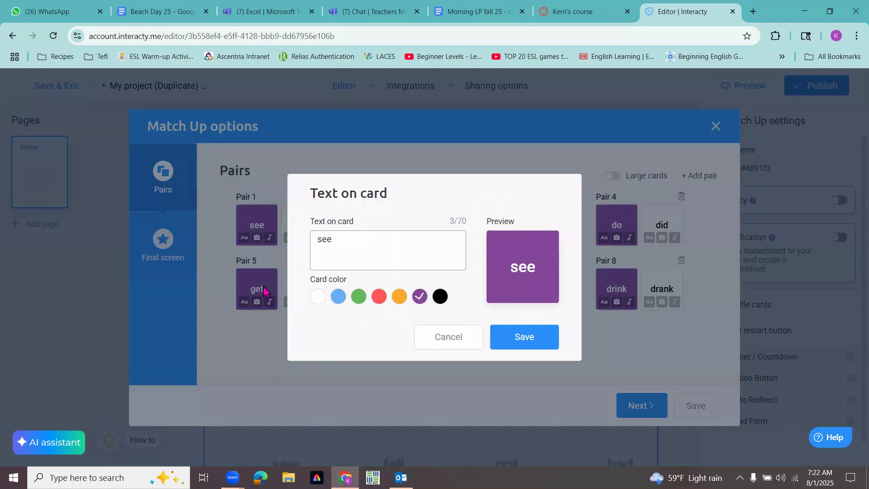
{"action": "left_click_drag", "start_coordinate": [345, 242], "coordinate": [292, 239]}
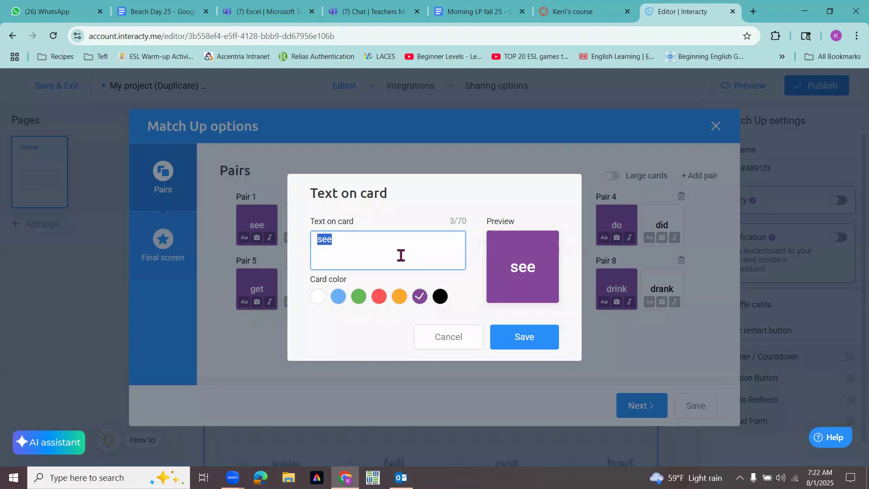
{"action": "type", "text": "Buy"}
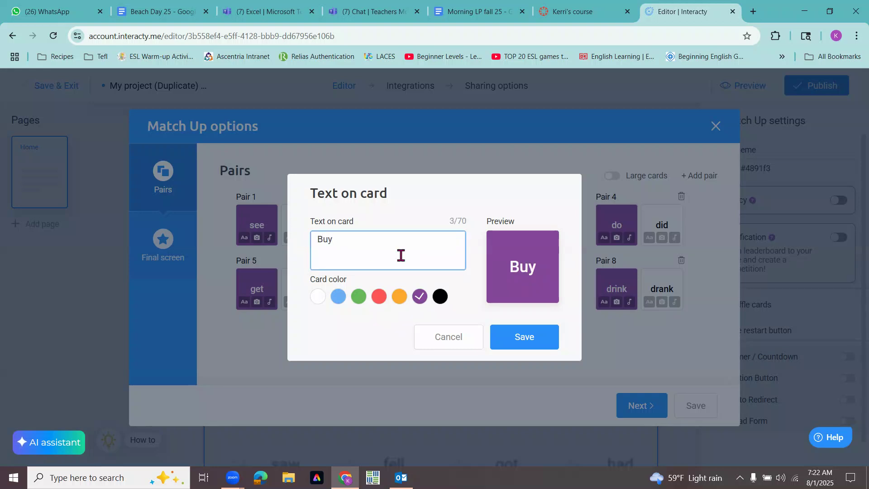
{"action": "key", "text": "BackSpace"}
{"action": "key", "text": "BackSpace"}
{"action": "key", "text": "BackSpace"}
{"action": "type", "text": "buy"}
{"action": "left_click", "coordinate": [358, 299]}
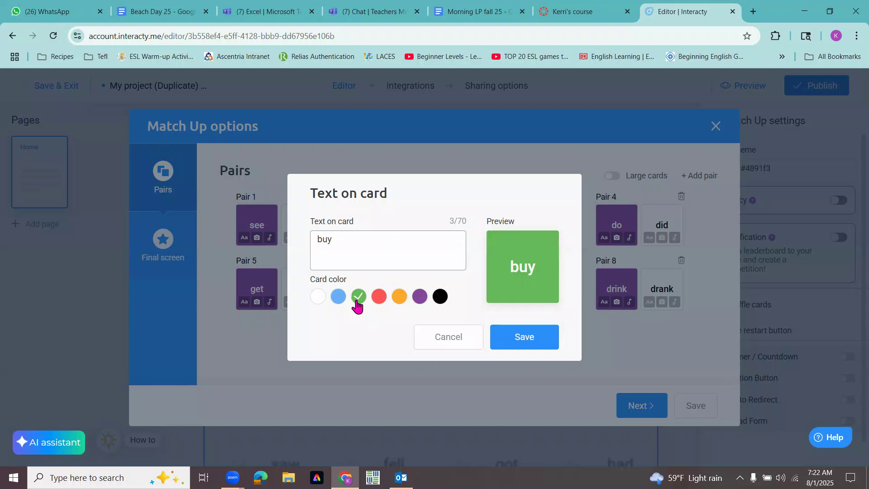
{"action": "left_click", "coordinate": [522, 345]}
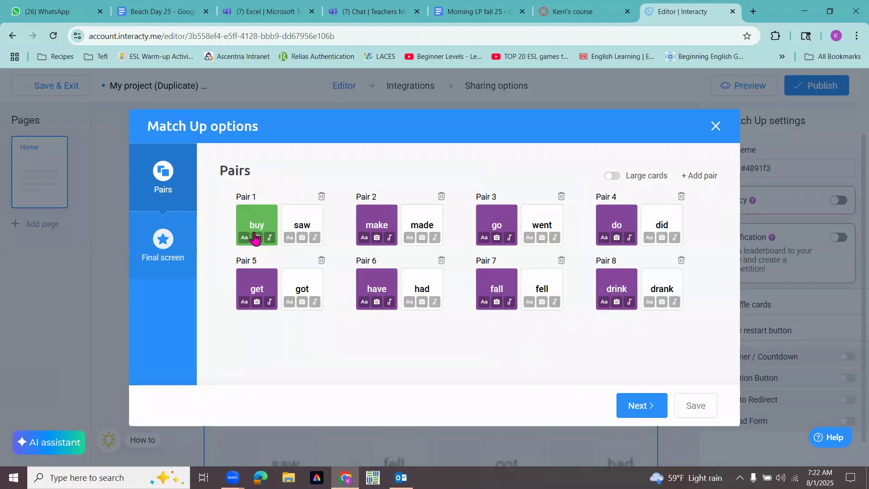
- Change the matching past tense card of Pair 1 to "bought" and save it
{"action": "left_click", "coordinate": [289, 237]}
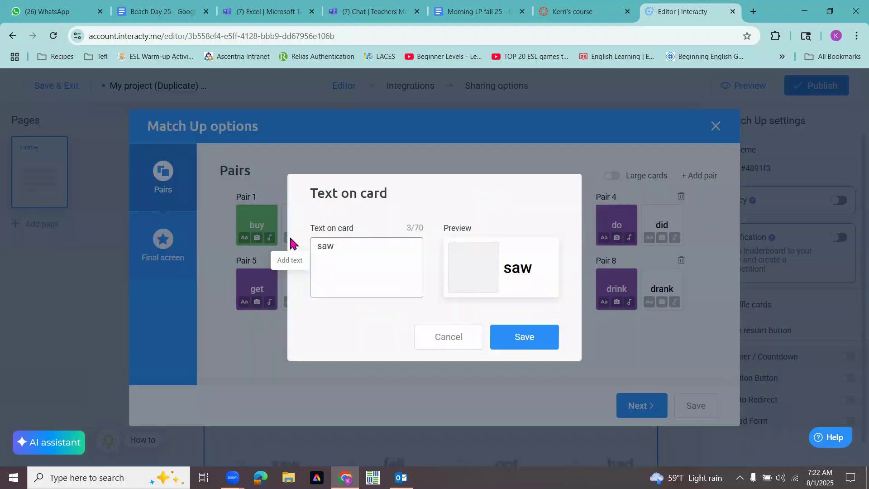
{"action": "left_click_drag", "start_coordinate": [338, 250], "coordinate": [295, 248]}
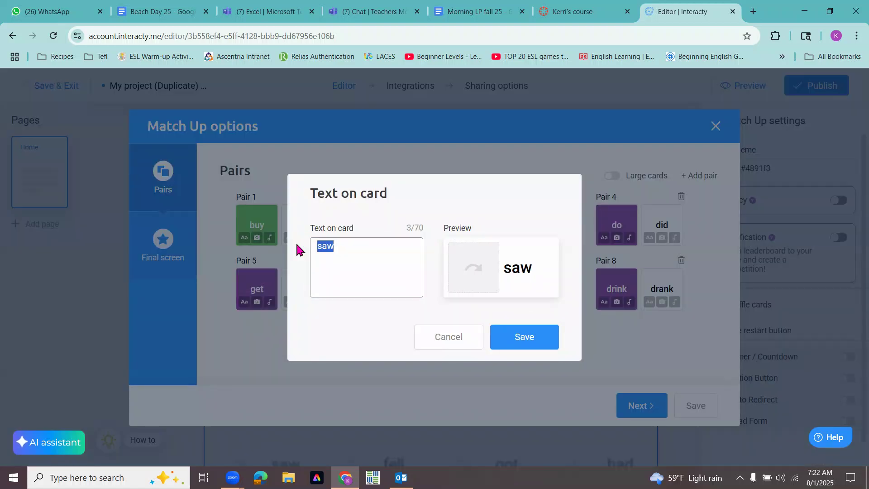
{"action": "left_click_drag", "start_coordinate": [342, 245], "coordinate": [306, 245]}
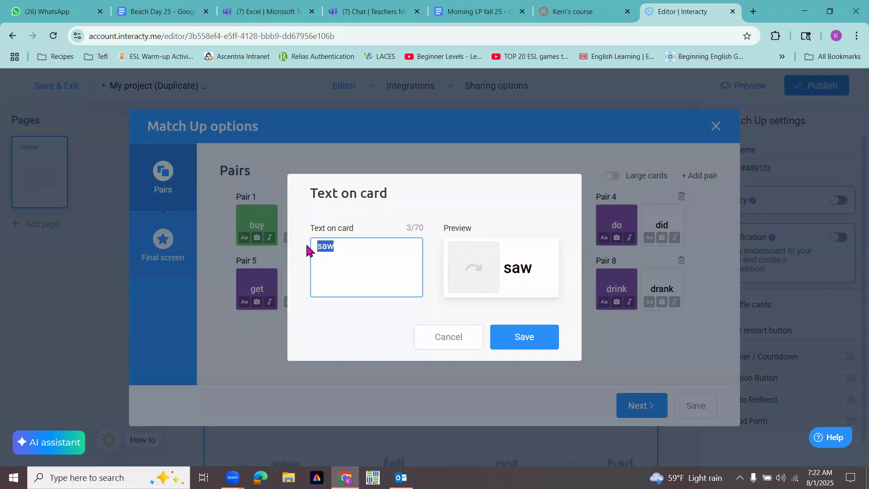
{"action": "left_click", "coordinate": [336, 247]}
{"action": "left_click_drag", "start_coordinate": [335, 247], "coordinate": [288, 249]}
{"action": "type", "text": "bought"}
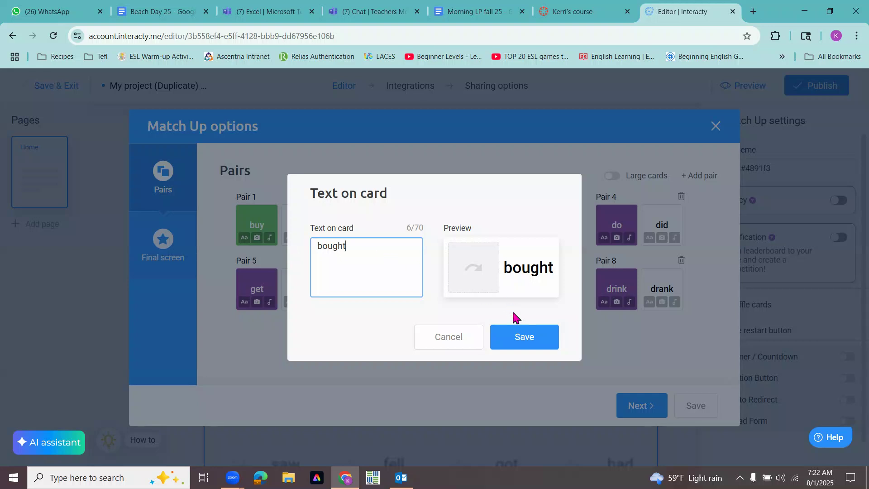
{"action": "left_click", "coordinate": [524, 339]}
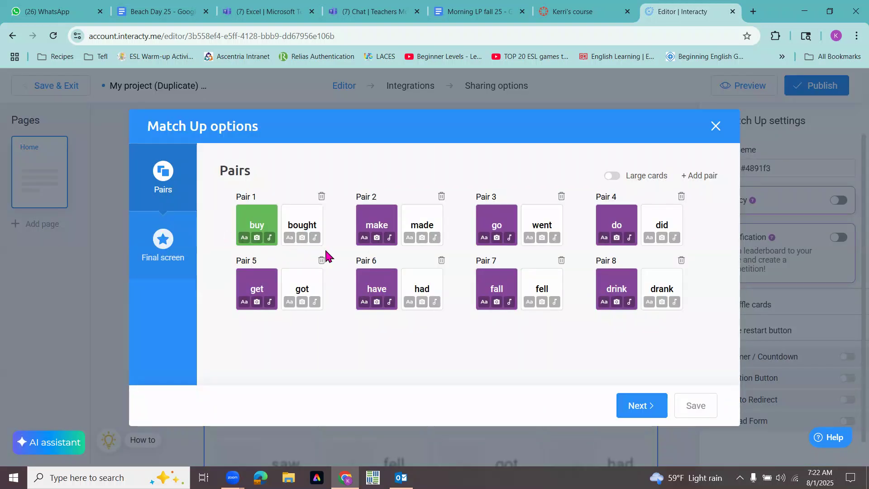
- Change the verb card of Pair 2 to "think" with a green card color and save it
{"action": "left_click", "coordinate": [364, 238]}
{"action": "left_click_drag", "start_coordinate": [356, 242], "coordinate": [298, 238]}
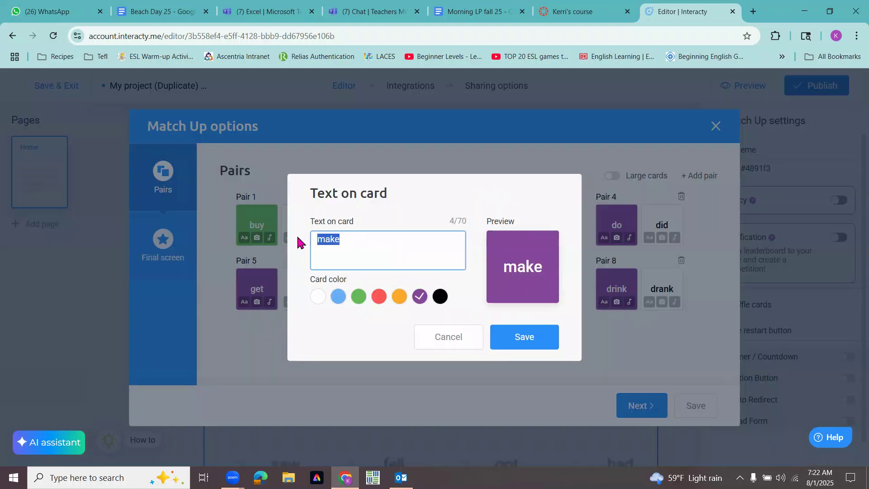
{"action": "type", "text": "think"}
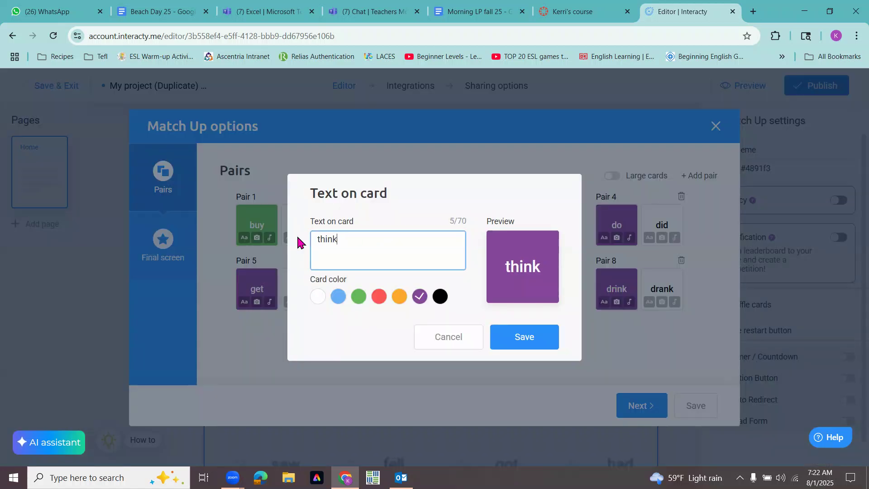
{"action": "left_click", "coordinate": [360, 298]}
{"action": "left_click", "coordinate": [360, 298]}
{"action": "left_click", "coordinate": [539, 335]}
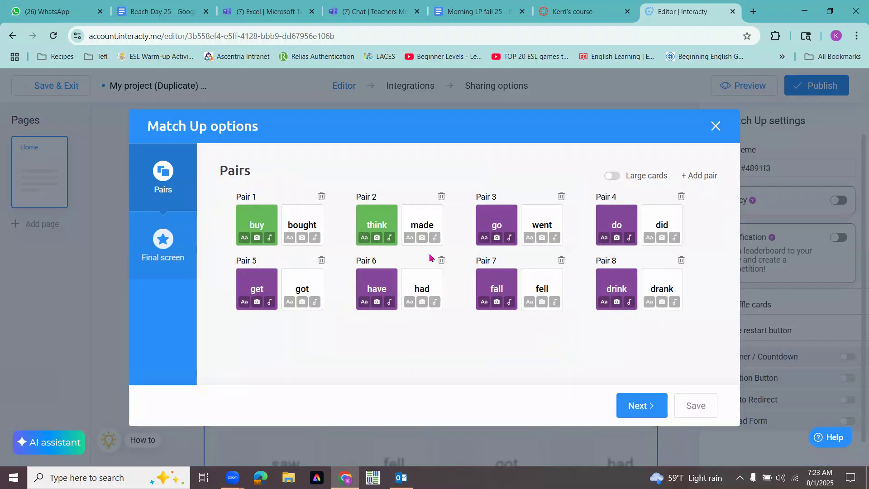
- Change the matching past tense card of Pair 2 to "thought" and save it
{"action": "left_click", "coordinate": [409, 238]}
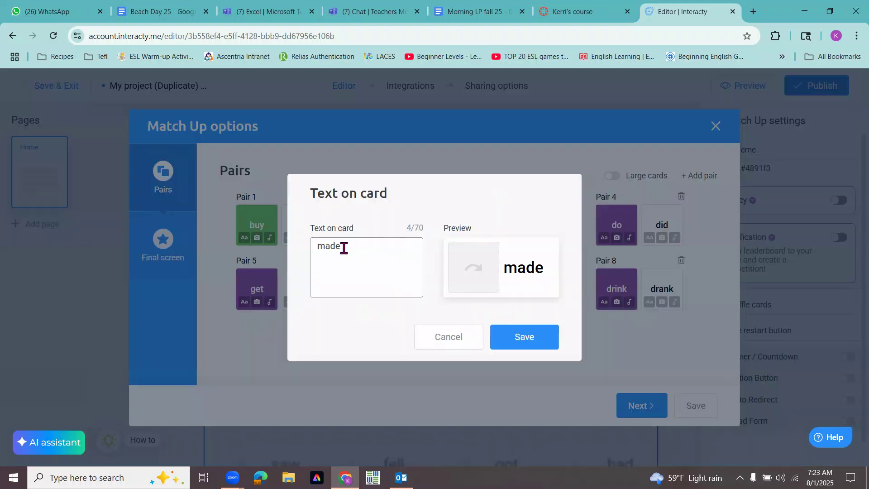
{"action": "left_click_drag", "start_coordinate": [342, 247], "coordinate": [276, 251]}
{"action": "type", "text": "thought"}
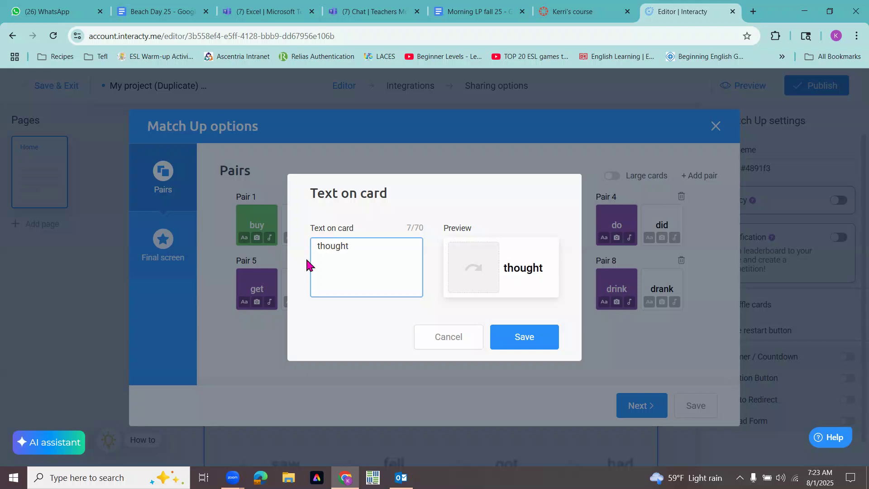
{"action": "left_click", "coordinate": [521, 337]}
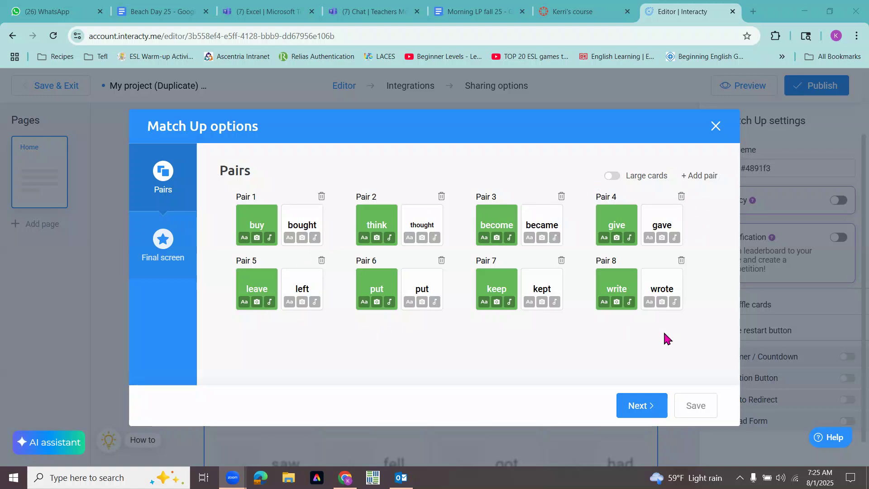
- Try out the Large cards option and turn it back off, and add a blank ninth pair and delete it again
{"action": "left_click", "coordinate": [615, 177]}
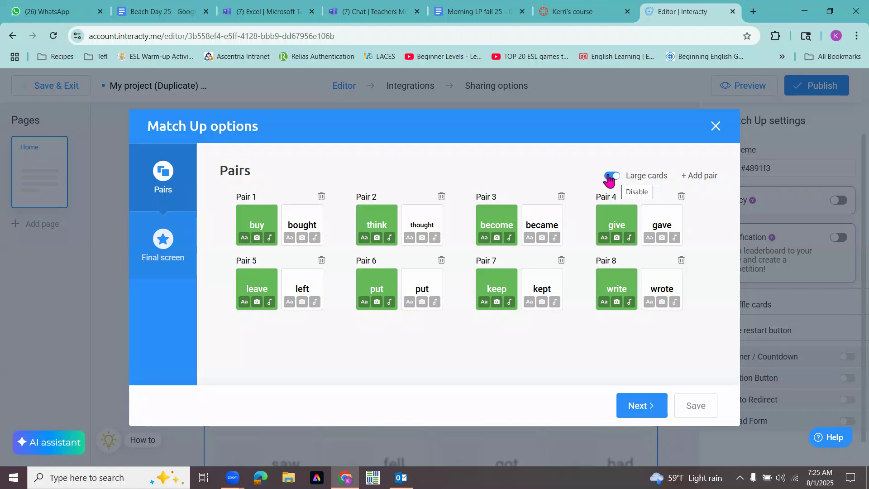
{"action": "left_click", "coordinate": [610, 176]}
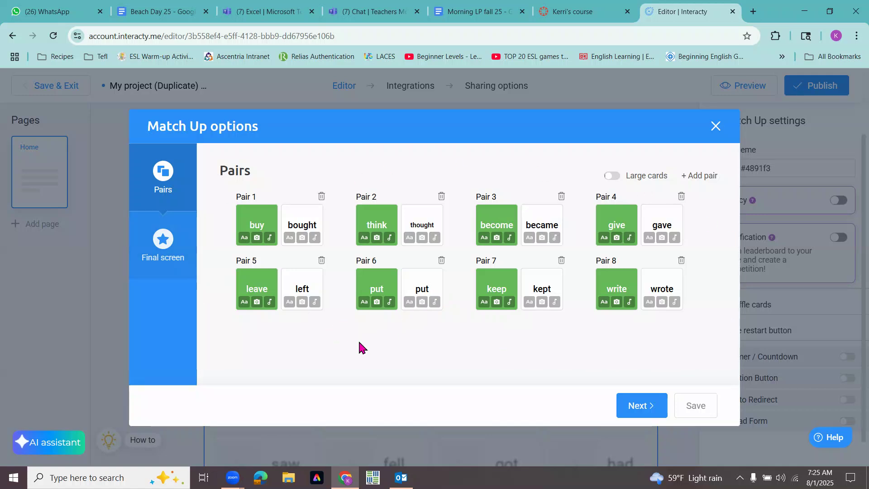
{"action": "left_click", "coordinate": [704, 177]}
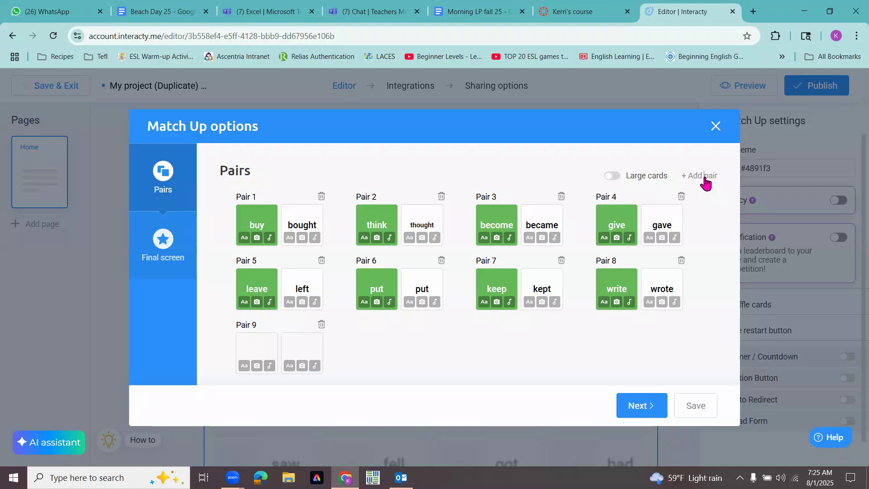
{"action": "left_click", "coordinate": [321, 324]}
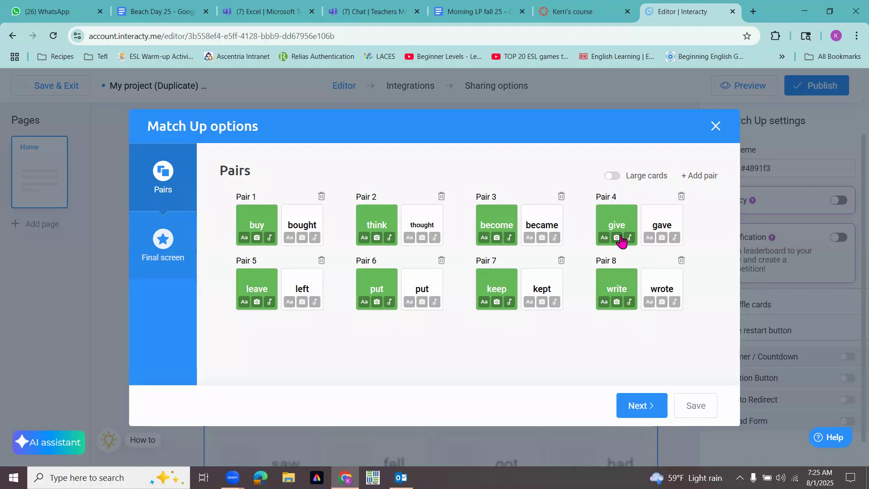
- Proceed to the final screen settings and save the Match Up options with the default completion message
{"action": "left_click", "coordinate": [634, 411]}
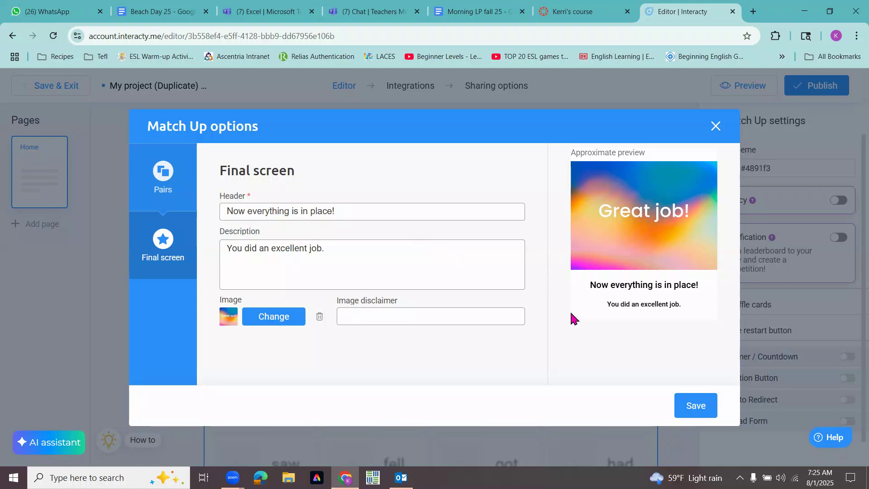
{"action": "left_click", "coordinate": [699, 409]}
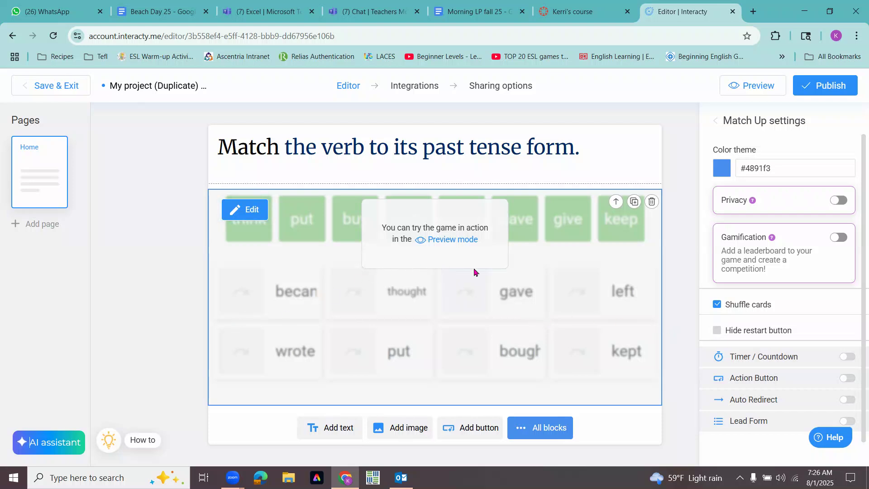
- Preview the game and test it by matching become to became, buy to bought and keep to kept
{"action": "left_click", "coordinate": [449, 241]}
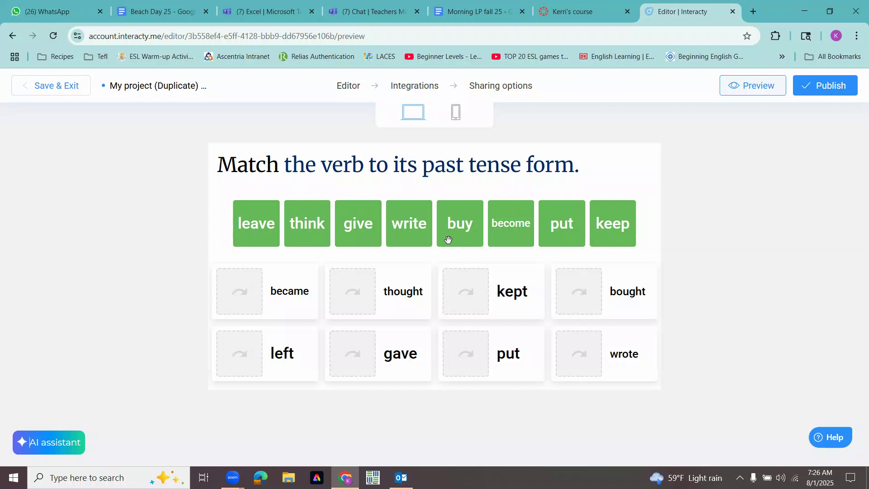
{"action": "left_click_drag", "start_coordinate": [507, 224], "coordinate": [283, 296]}
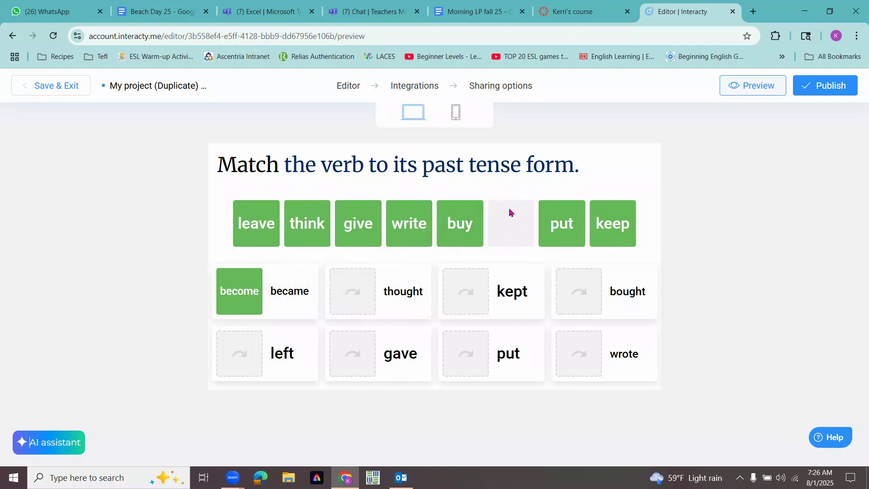
{"action": "left_click_drag", "start_coordinate": [466, 211], "coordinate": [586, 280]}
{"action": "left_click_drag", "start_coordinate": [620, 226], "coordinate": [465, 295]}
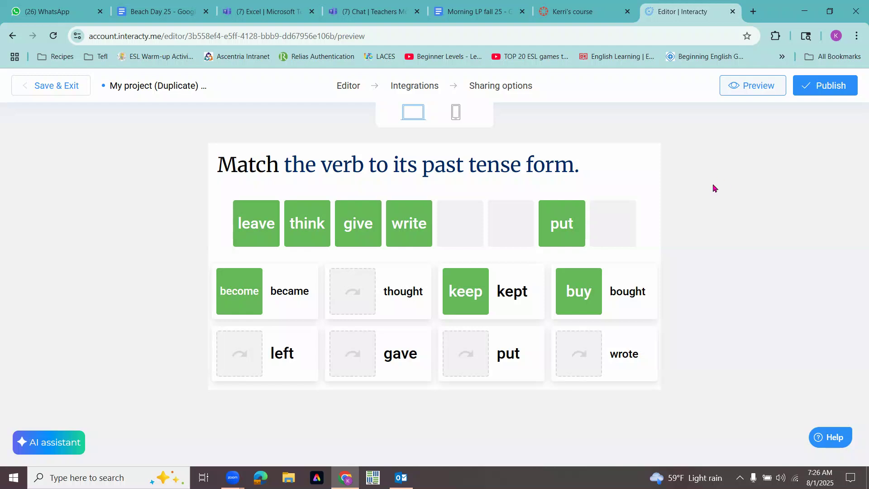
- Publish the match-up game and copy its alternative iframe embed code
{"action": "left_click", "coordinate": [823, 86]}
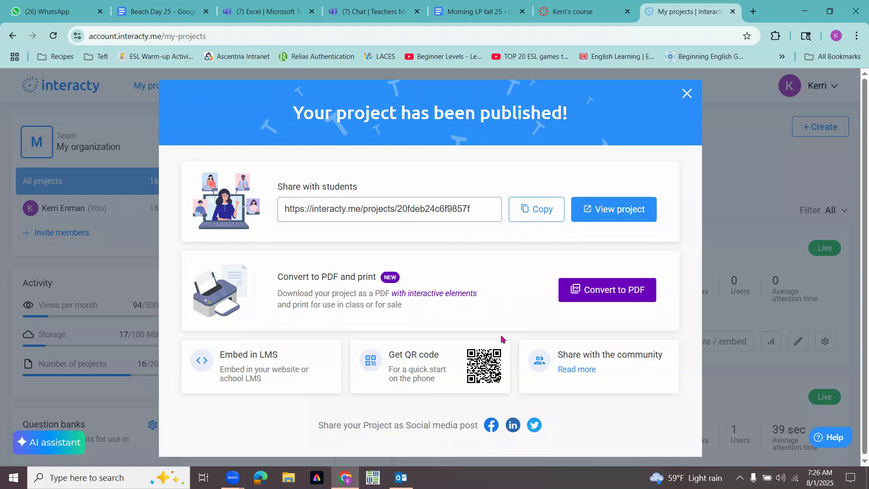
{"action": "left_click", "coordinate": [293, 376]}
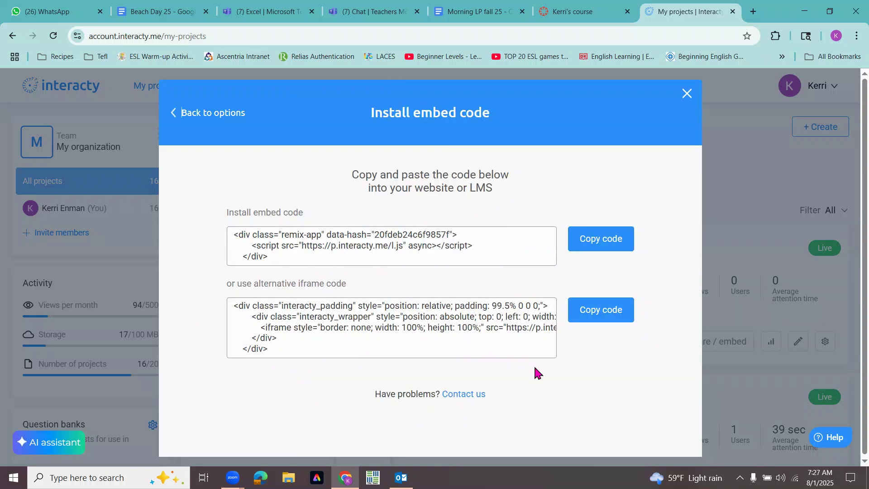
{"action": "left_click", "coordinate": [616, 312]}
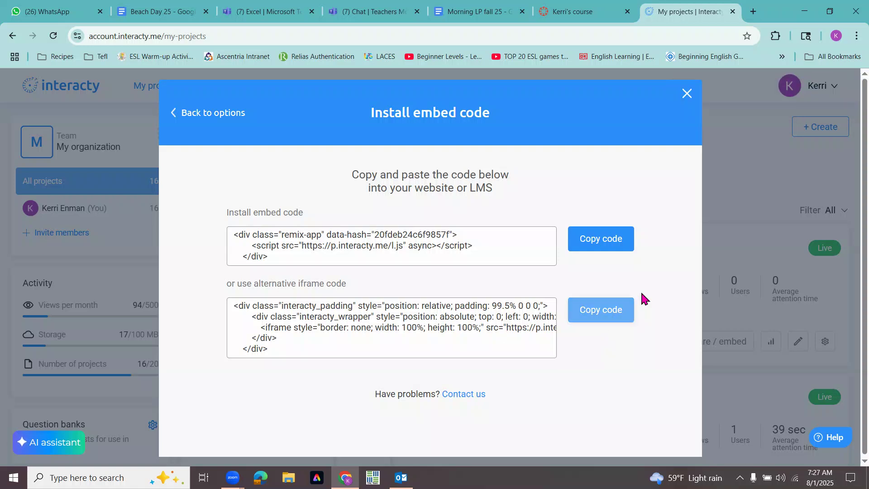
- Switch to the Canvas course and create a new page titled "Irregular Verbs 2"
{"action": "left_click", "coordinate": [595, 13]}
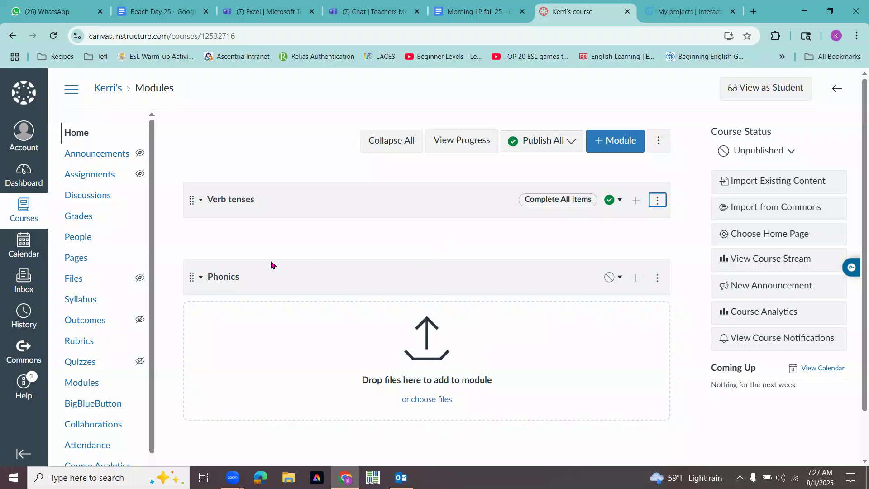
{"action": "left_click", "coordinate": [77, 266]}
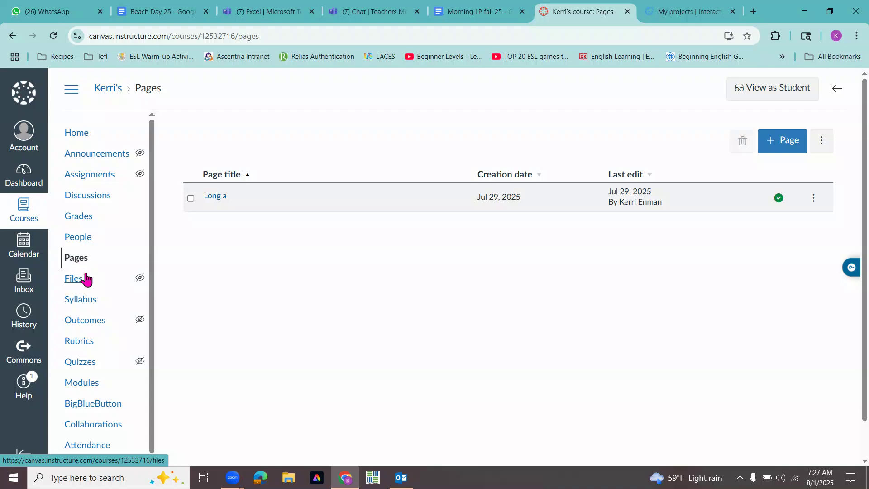
{"action": "left_click", "coordinate": [785, 142]}
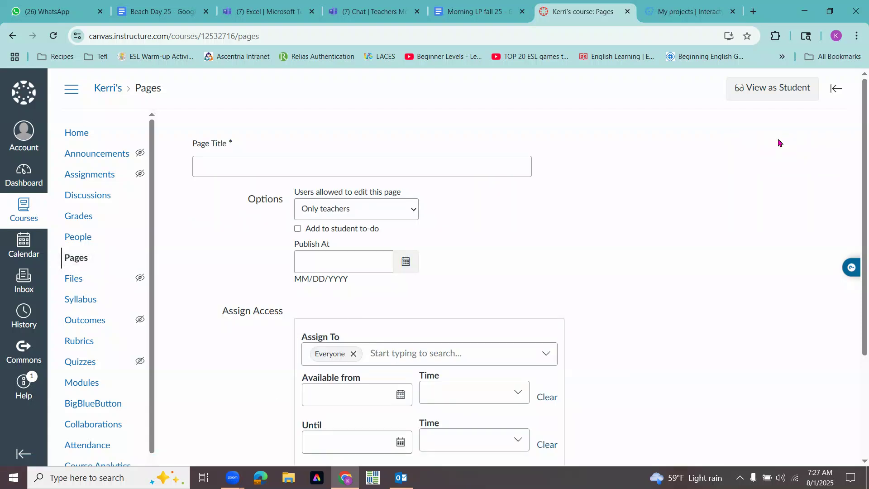
{"action": "left_click", "coordinate": [319, 172]}
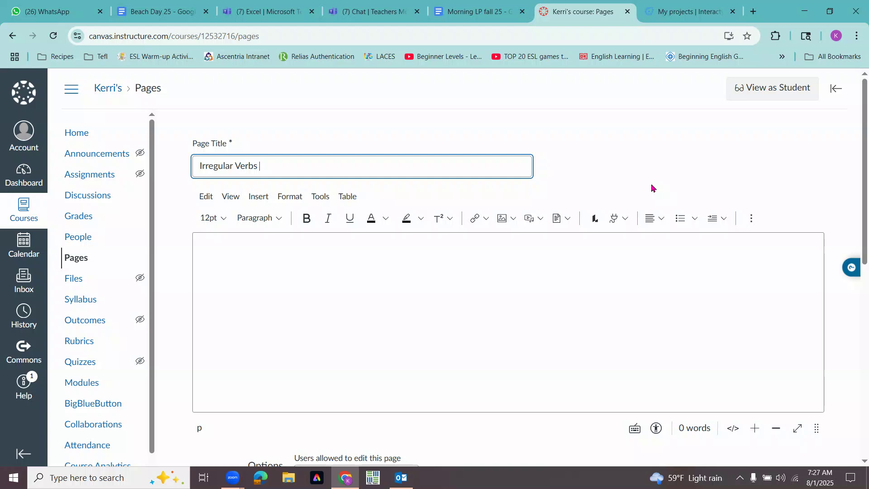
- Switch the page body to the HTML editor and paste the copied iframe embed code into it
{"action": "left_click", "coordinate": [294, 272]}
{"action": "left_click", "coordinate": [231, 197]}
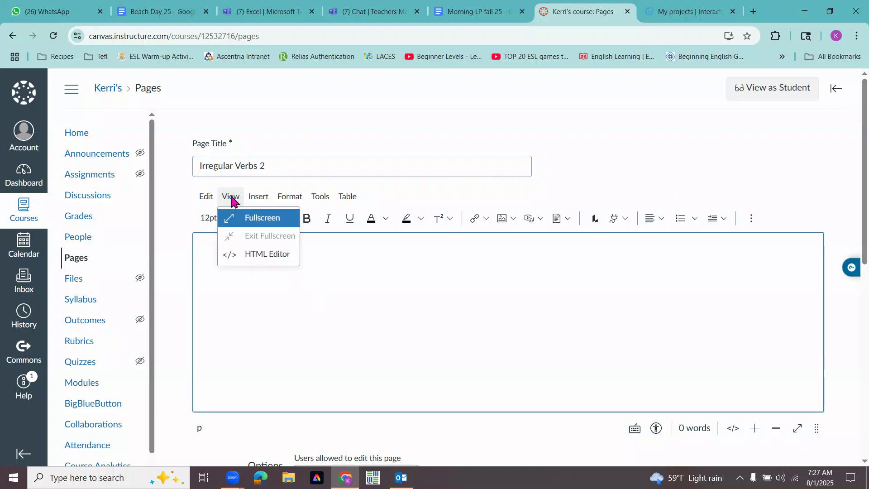
{"action": "left_click", "coordinate": [248, 253]}
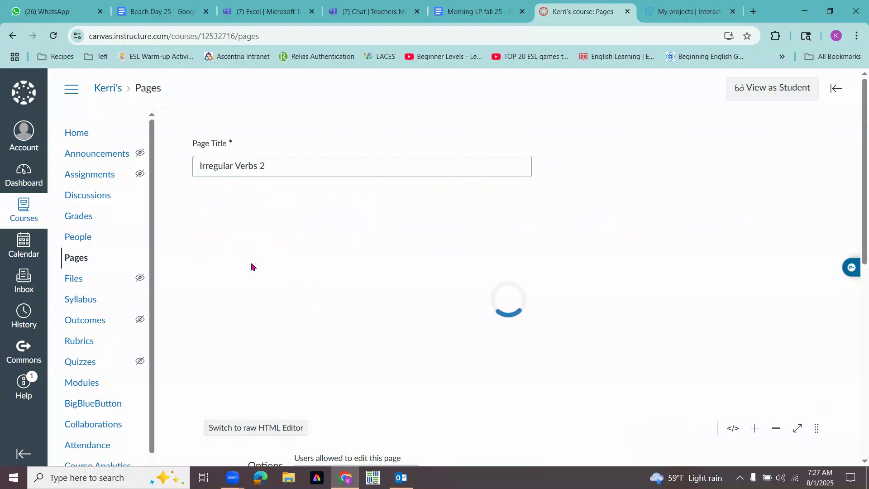
{"action": "right_click", "coordinate": [264, 235]}
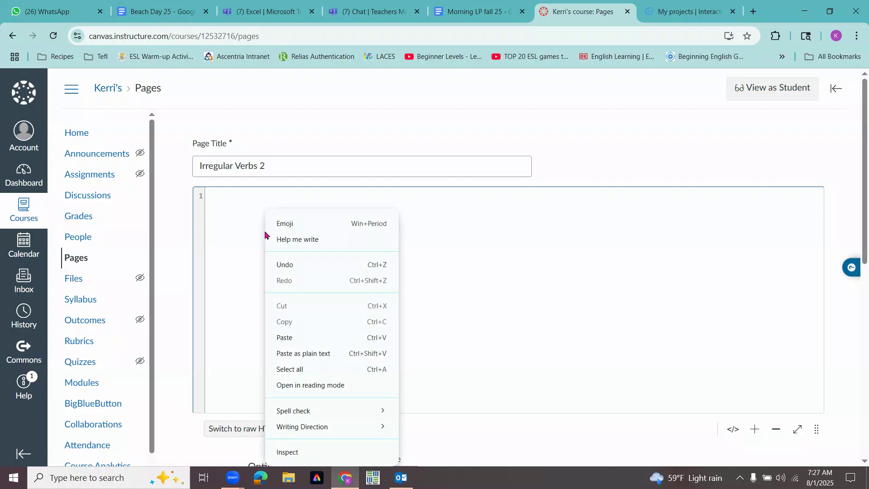
{"action": "left_click", "coordinate": [293, 339]}
- Save and publish the Irregular Verbs 2 page and look over the embedded game
{"action": "scroll", "coordinate": [428, 318], "scroll_direction": "down", "scroll_amount": 7}
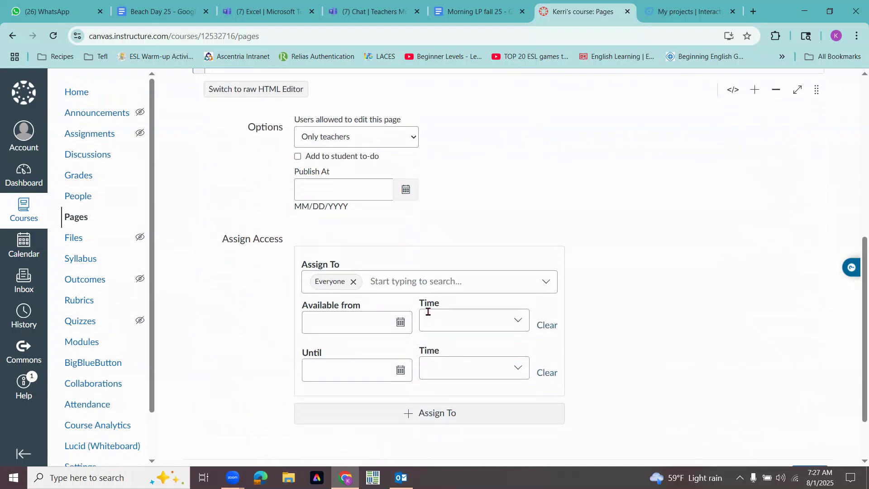
{"action": "scroll", "coordinate": [651, 252], "scroll_direction": "down", "scroll_amount": 2}
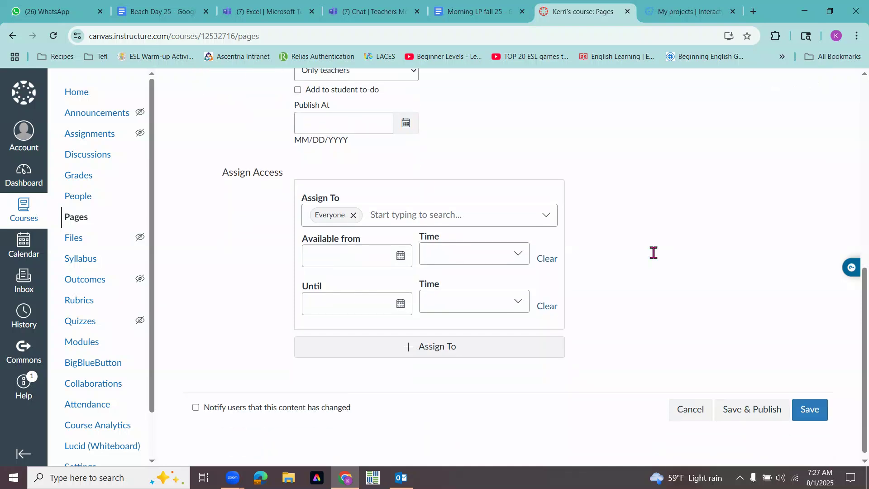
{"action": "left_click", "coordinate": [754, 404]}
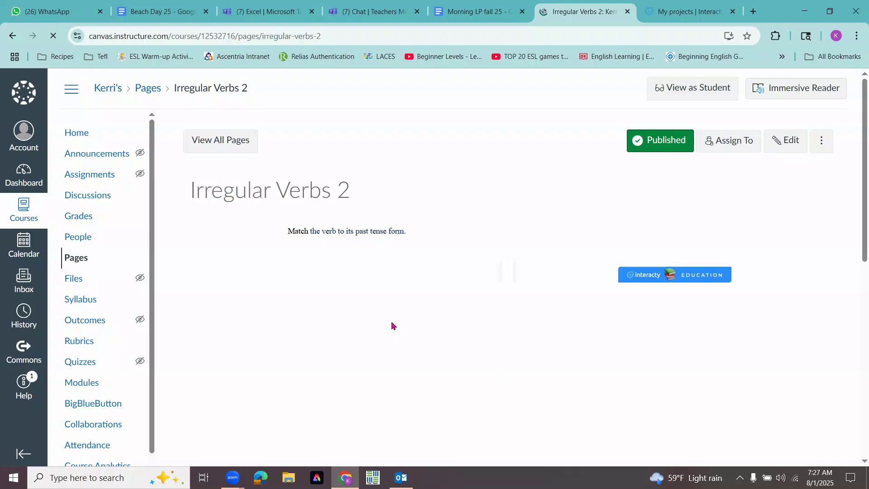
{"action": "scroll", "coordinate": [299, 325], "scroll_direction": "down", "scroll_amount": 2}
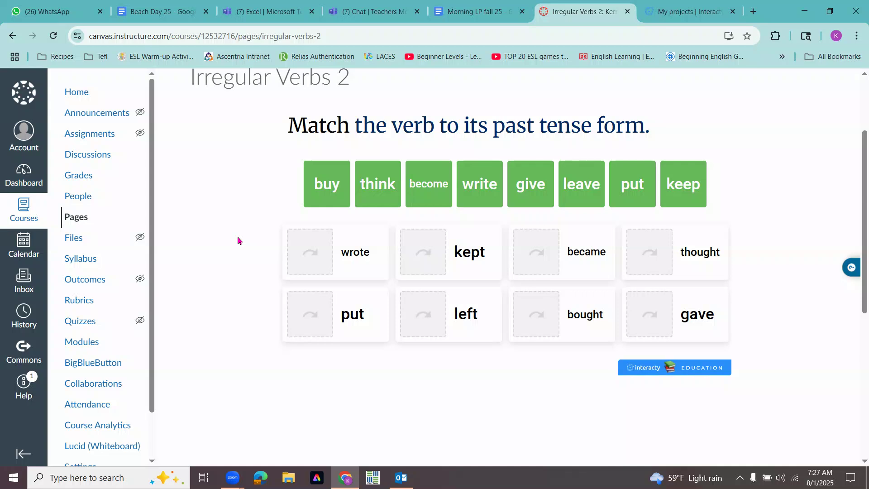
{"action": "scroll", "coordinate": [239, 241], "scroll_direction": "up", "scroll_amount": 1}
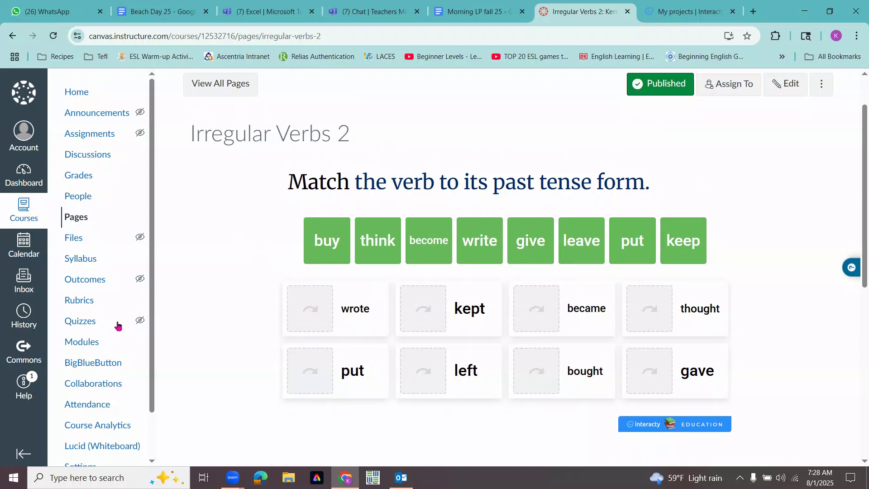
- Add the existing page Irregular Verbs 2 as an item to the Verb tenses module
{"action": "left_click", "coordinate": [93, 343]}
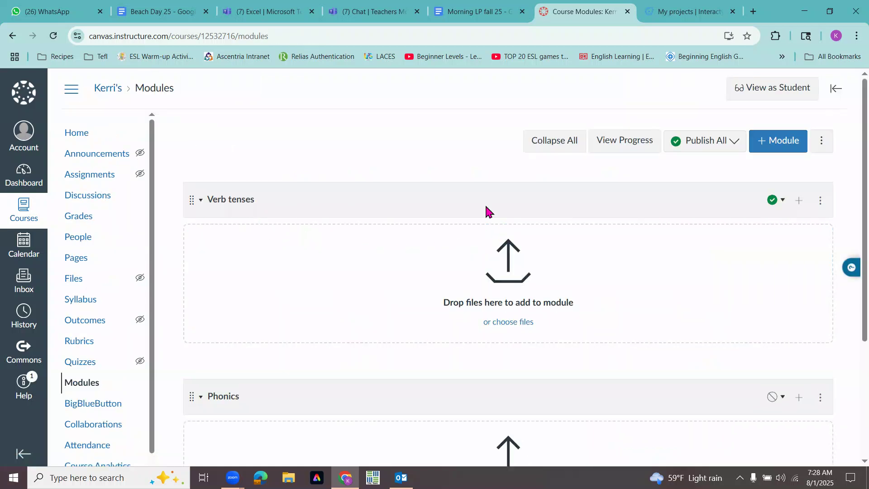
{"action": "left_click", "coordinate": [799, 202]}
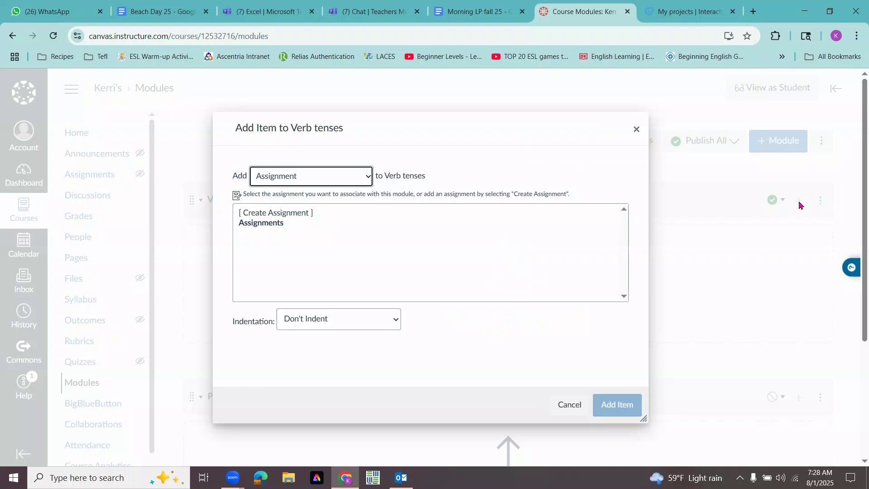
{"action": "left_click", "coordinate": [338, 176]}
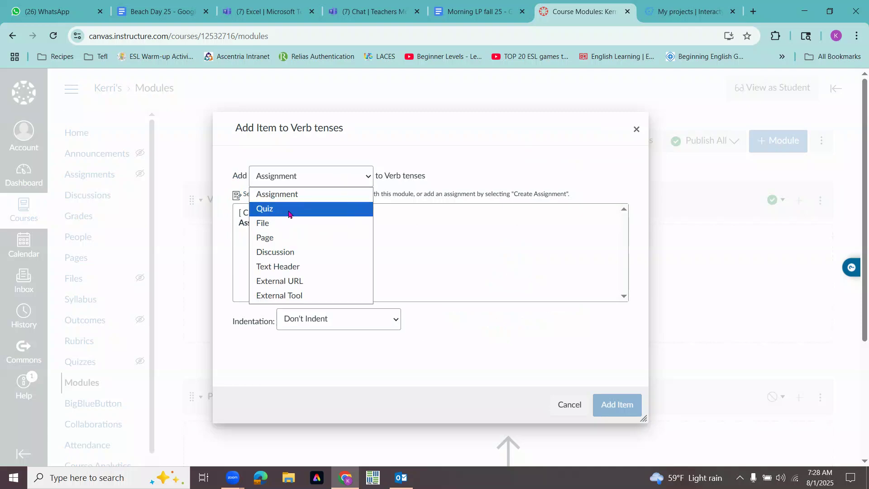
{"action": "left_click", "coordinate": [289, 239]}
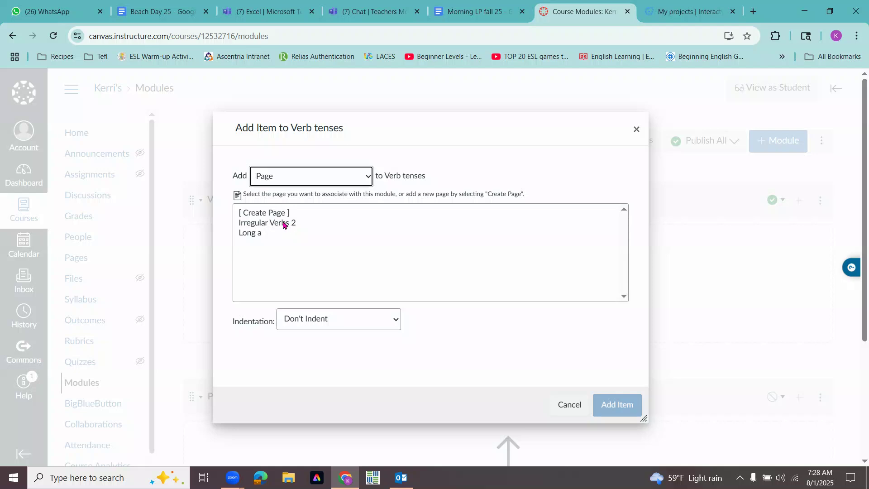
{"action": "left_click", "coordinate": [284, 225]}
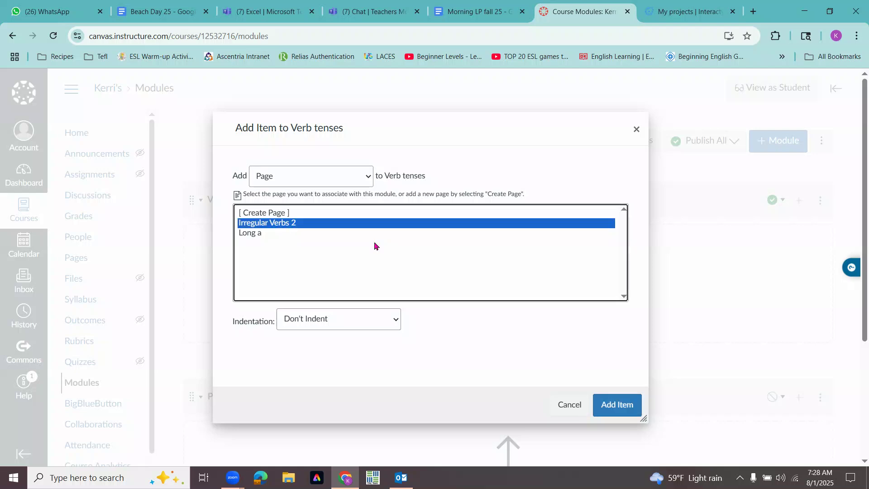
{"action": "left_click", "coordinate": [617, 407]}
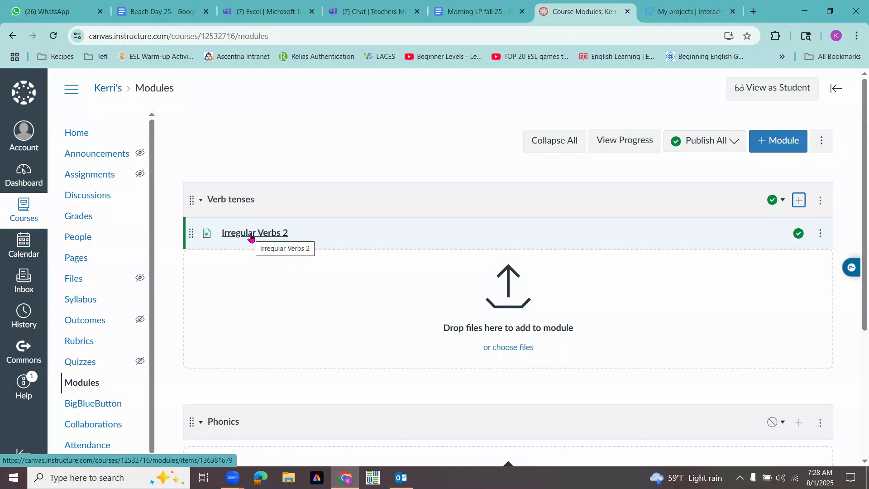
- Open Irregular Verbs 2 from the Verb tenses module and check the embedded match-up game
{"action": "left_click", "coordinate": [252, 237]}
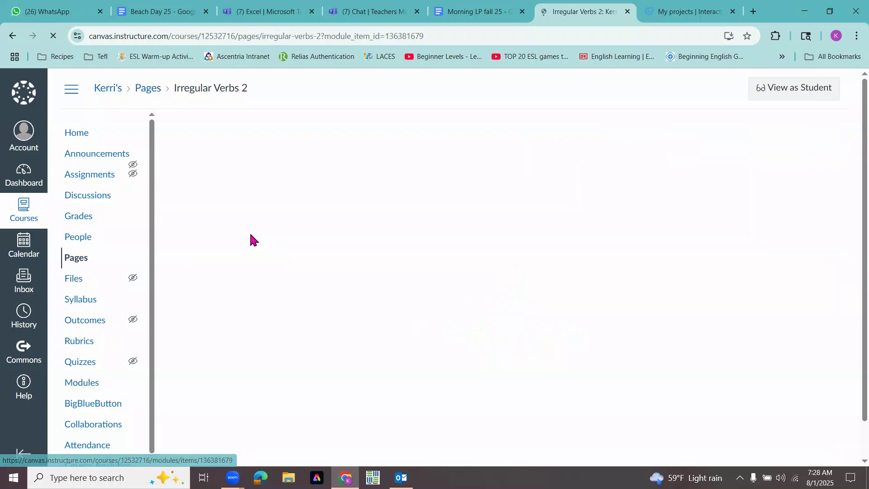
{"action": "scroll", "coordinate": [244, 268], "scroll_direction": "down", "scroll_amount": 3}
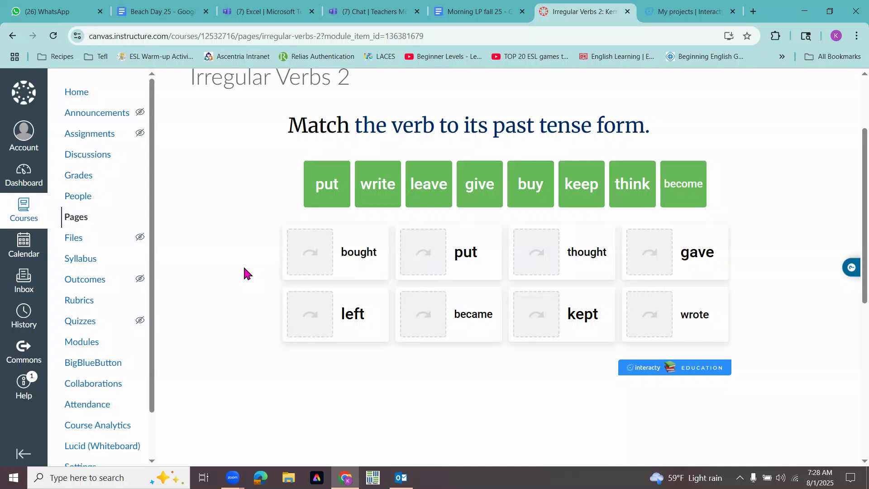
{"action": "scroll", "coordinate": [244, 269], "scroll_direction": "up", "scroll_amount": 1}
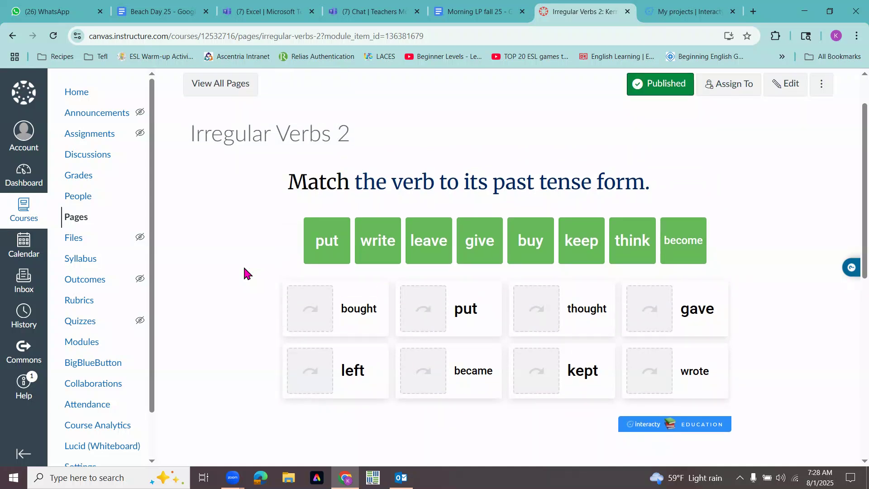